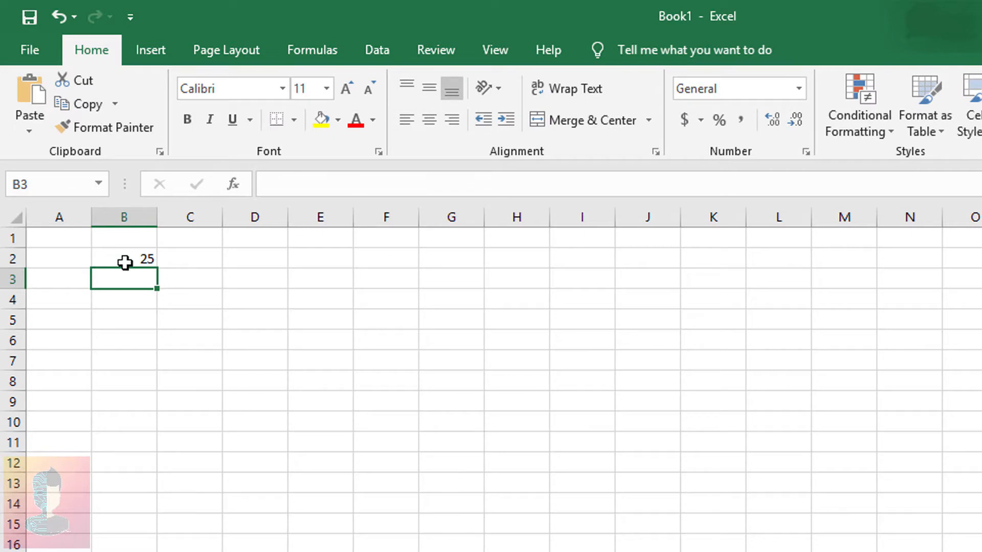
Enter the amounts 36.50, 1274869 and 0.99 in cells B3, B4 and B5
text(36)
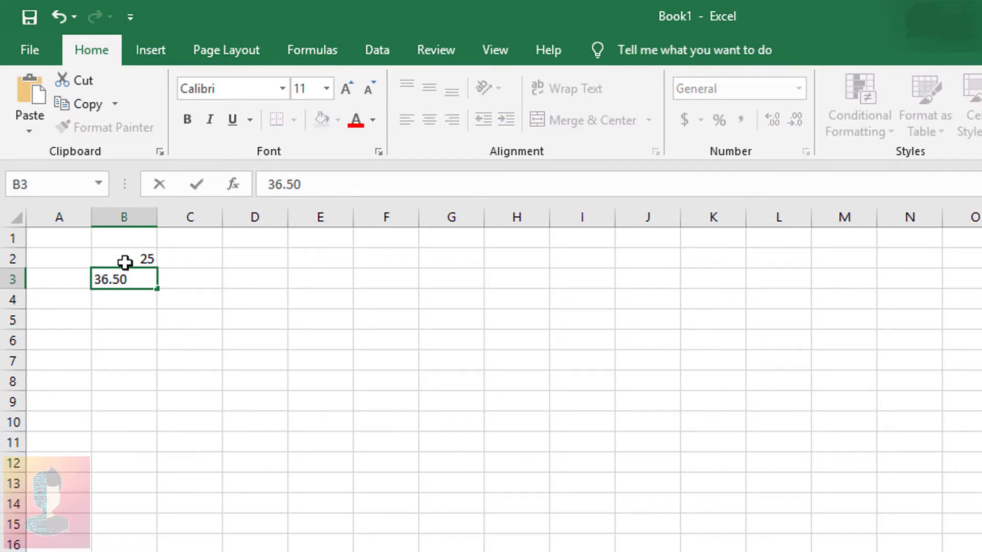
text(.50)
key(Return)
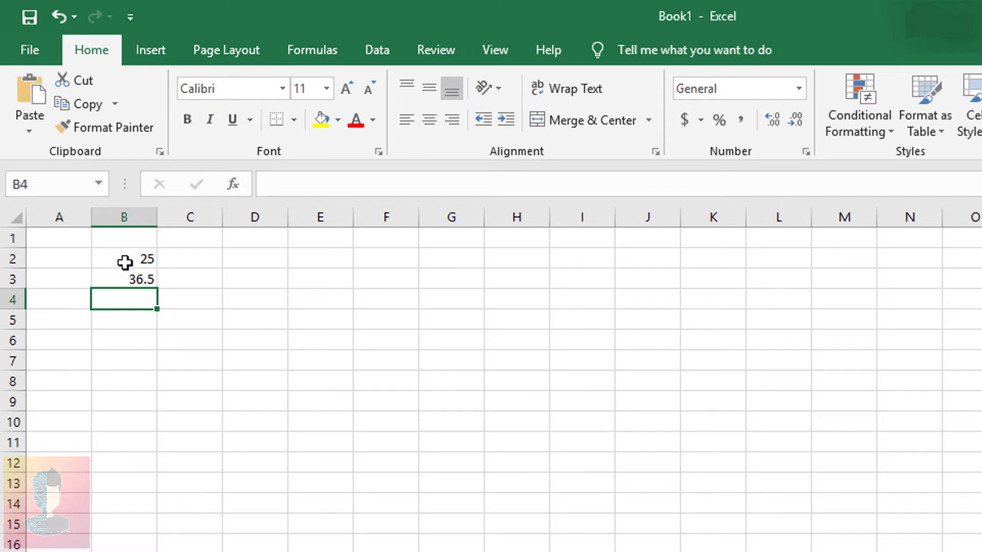
text(12)
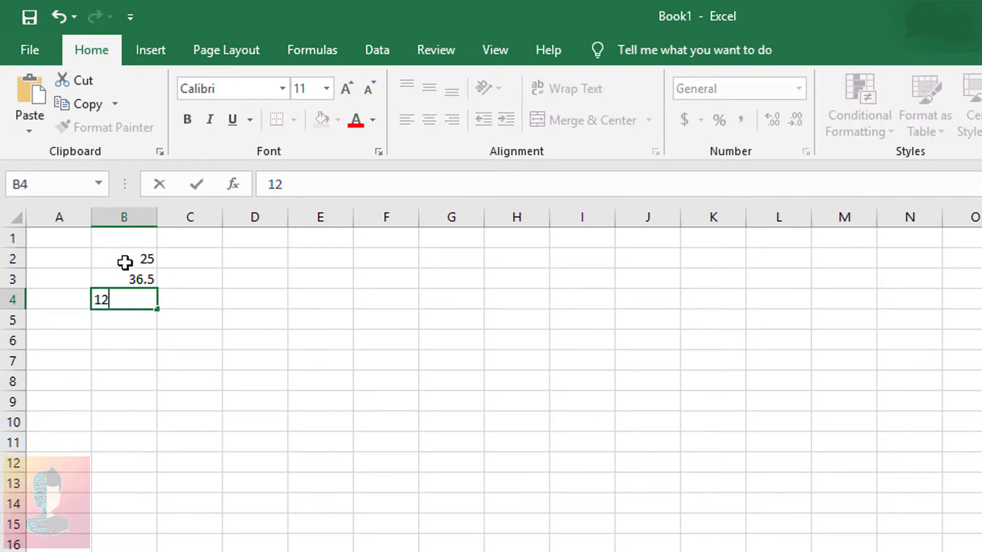
text(74869)
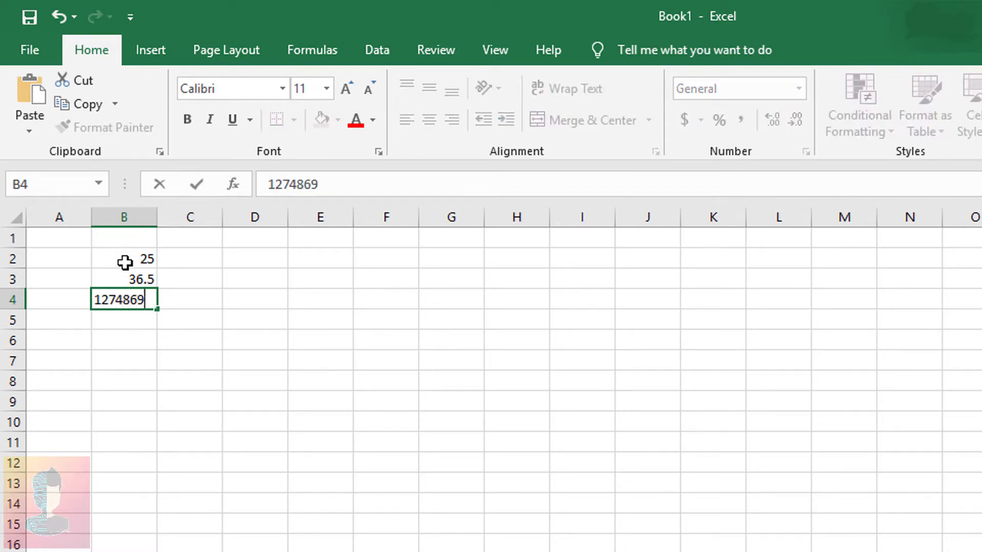
click(129, 322)
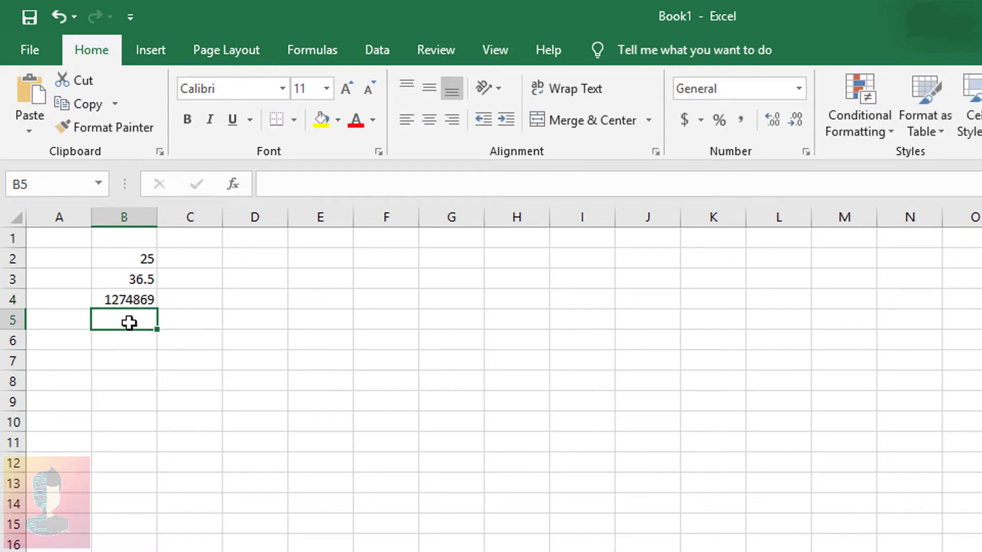
text(0.99)
key(Return)
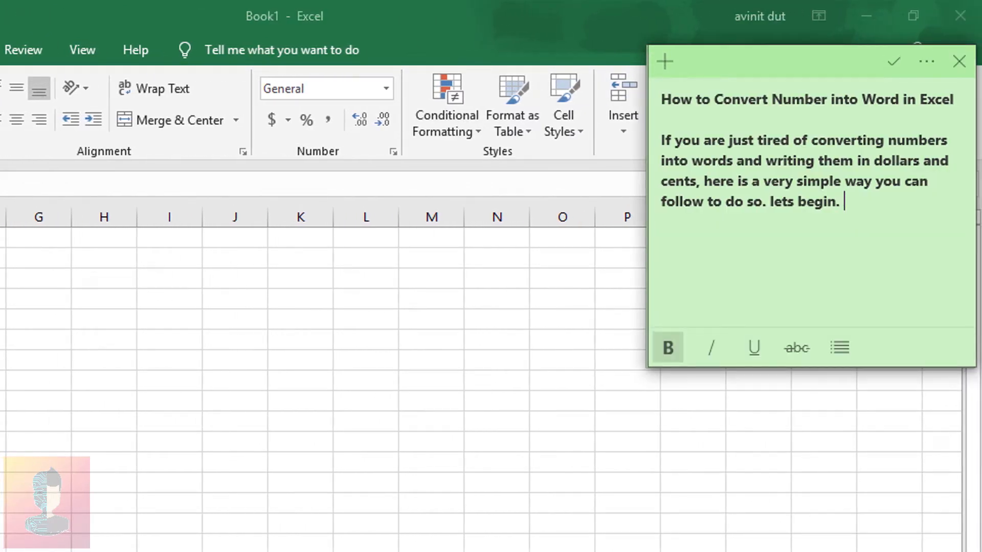
Add the line "press Alt+F11 key on the keyboard" to the sticky note
text(press Alt)
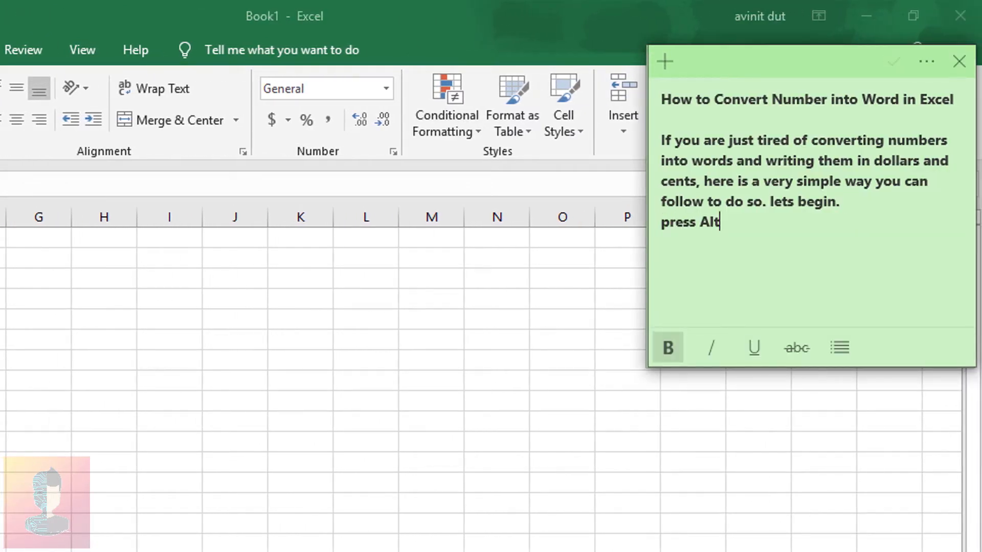
text(+F11 )
text(on the keyb)
Switch to Excel, open the Visual Basic for Applications editor for Book1 and insert a new module
key(alt+Tab)
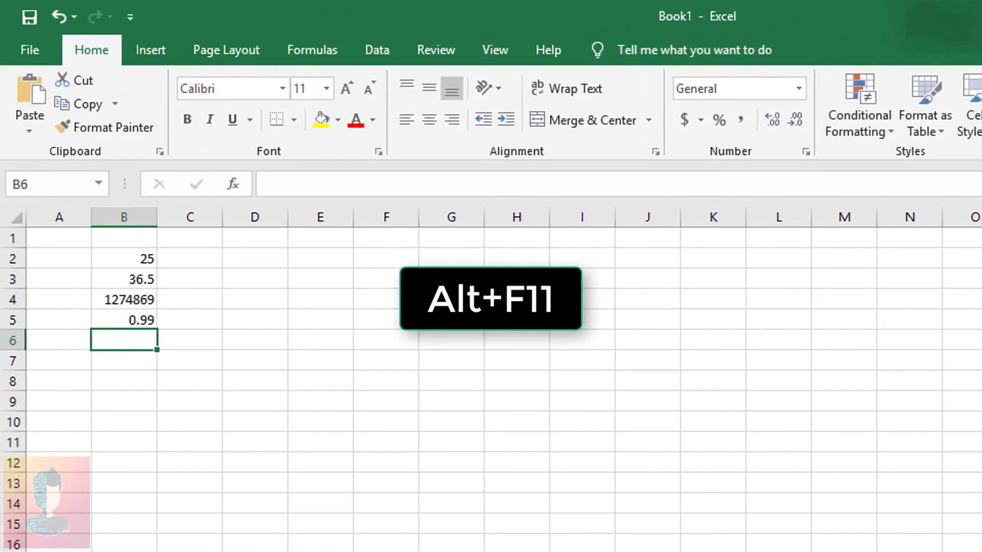
key(alt+F11)
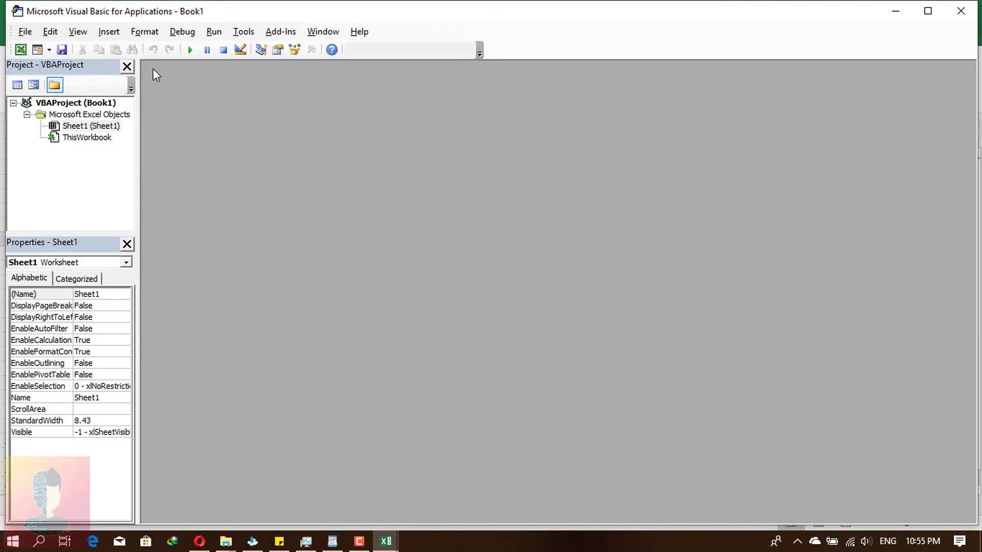
click(111, 33)
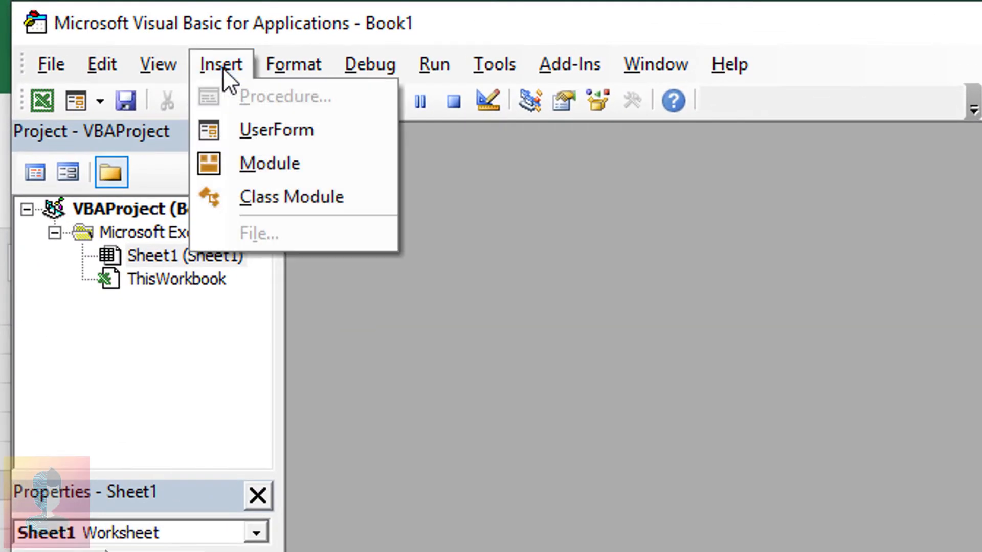
click(271, 165)
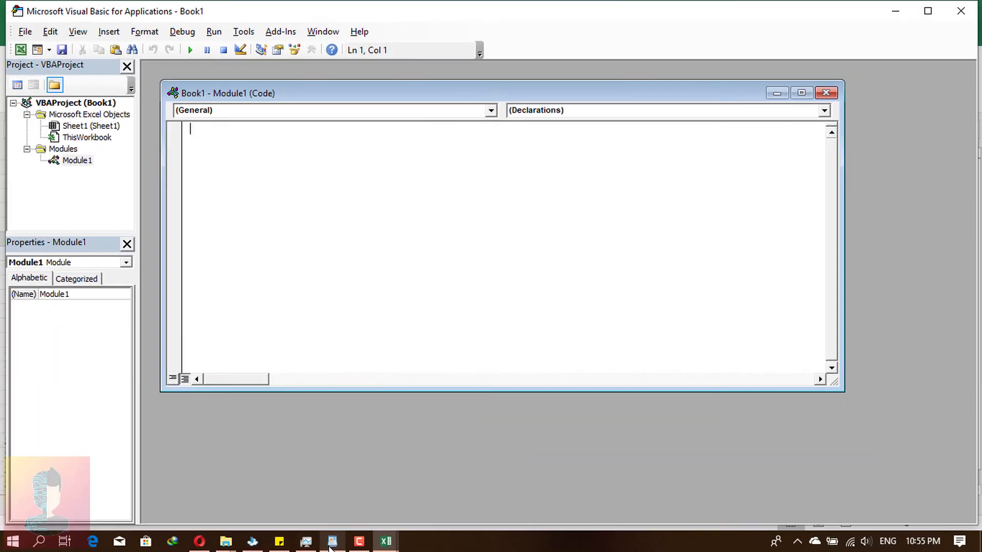
Copy the entire SpellNumber script from the WordPad document and paste it into the empty Module1 code window
click(331, 544)
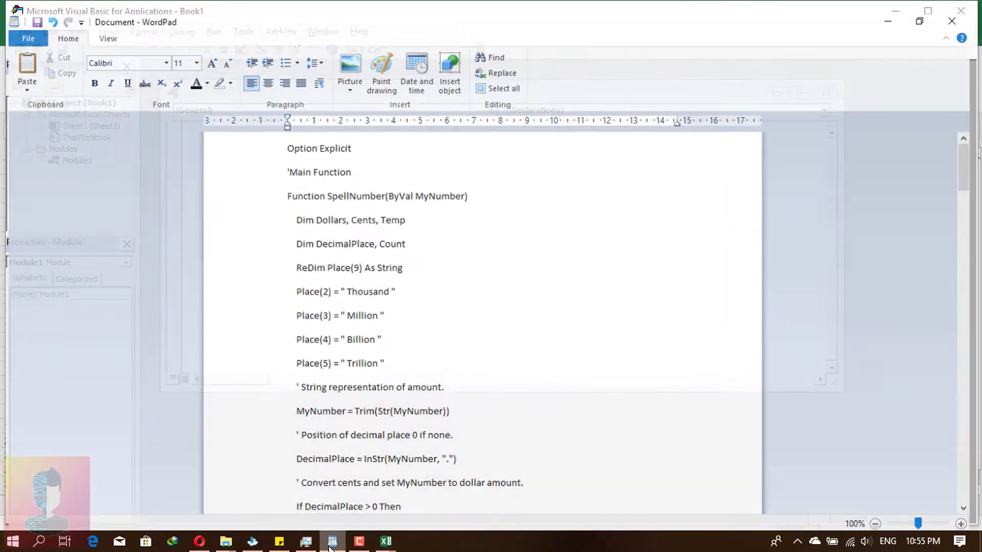
key(ctrl+a)
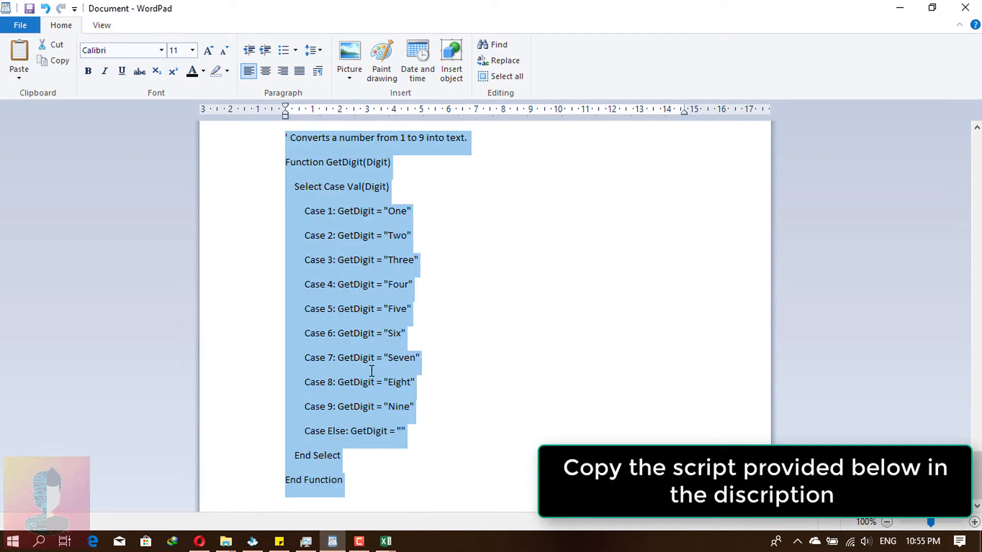
key(alt+Tab)
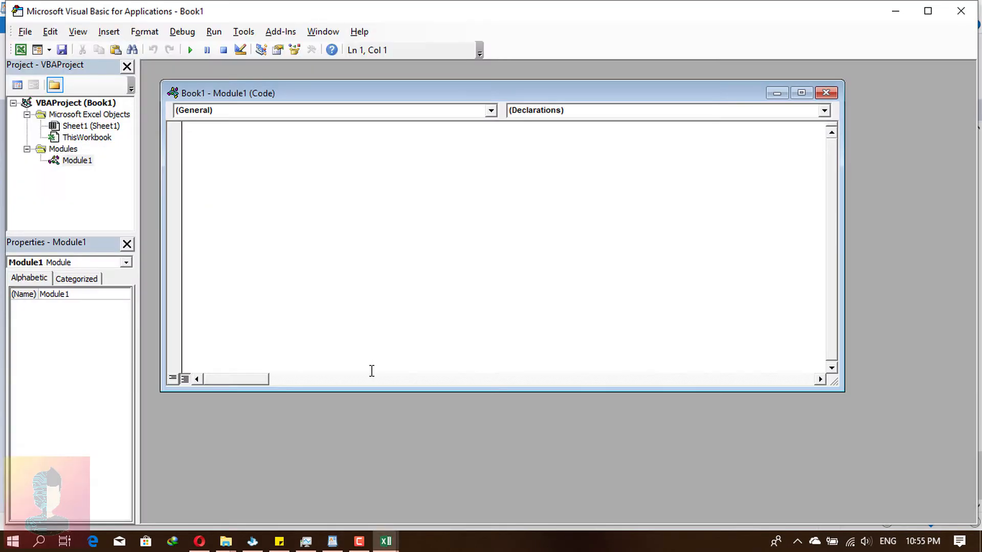
key(ctrl+v)
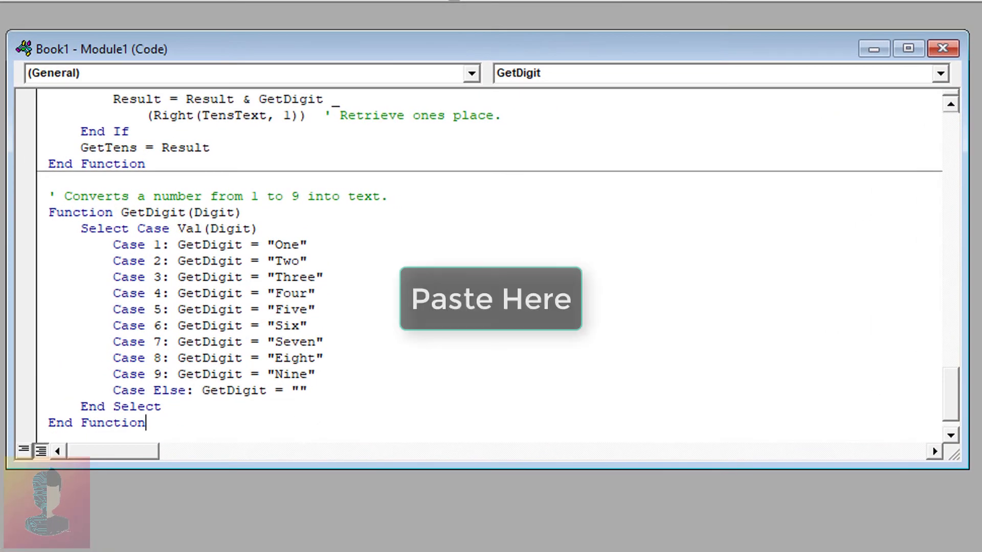
Add the lines "copy and paste the function." and "the function will be in the discription" to the sticky note
key(alt+Tab)
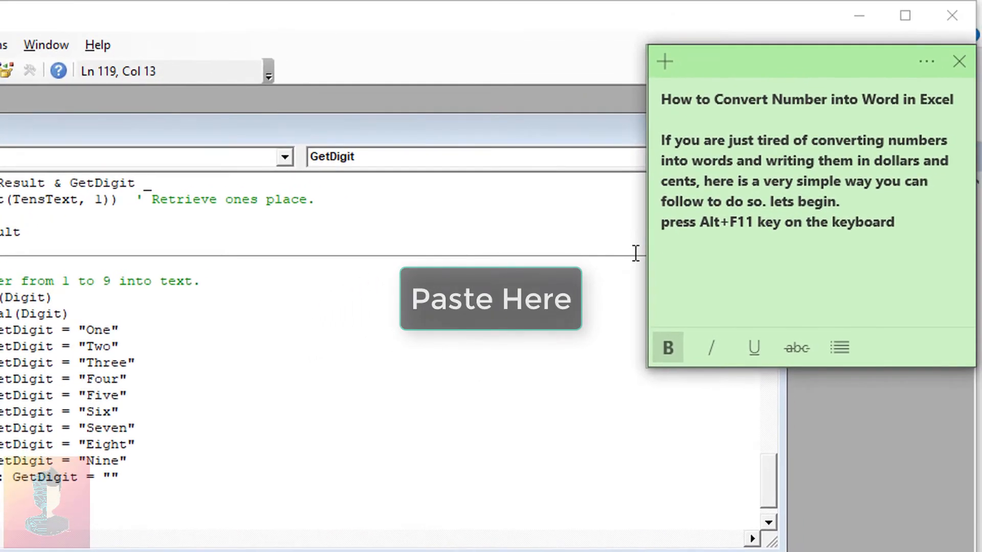
key(Return)
text(copy and)
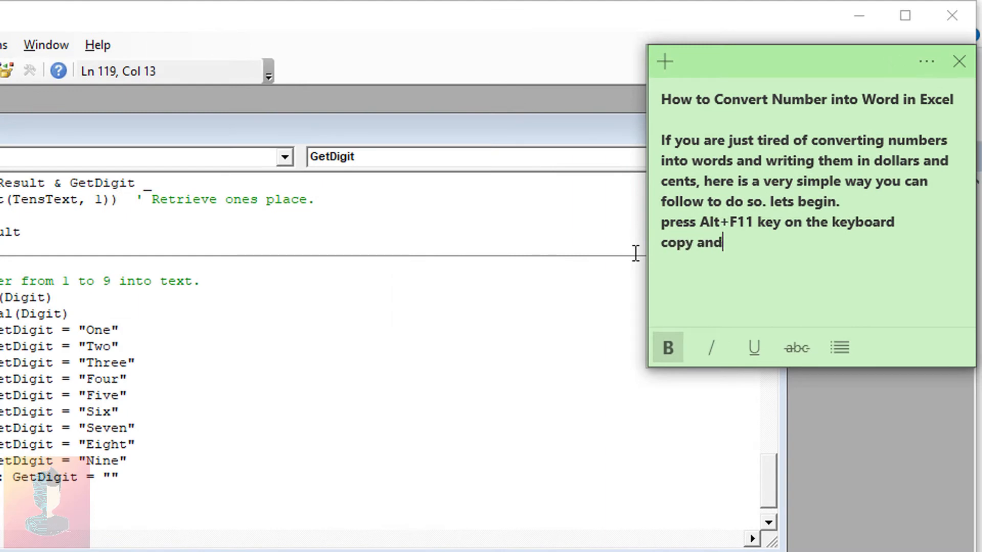
text( paste the function)
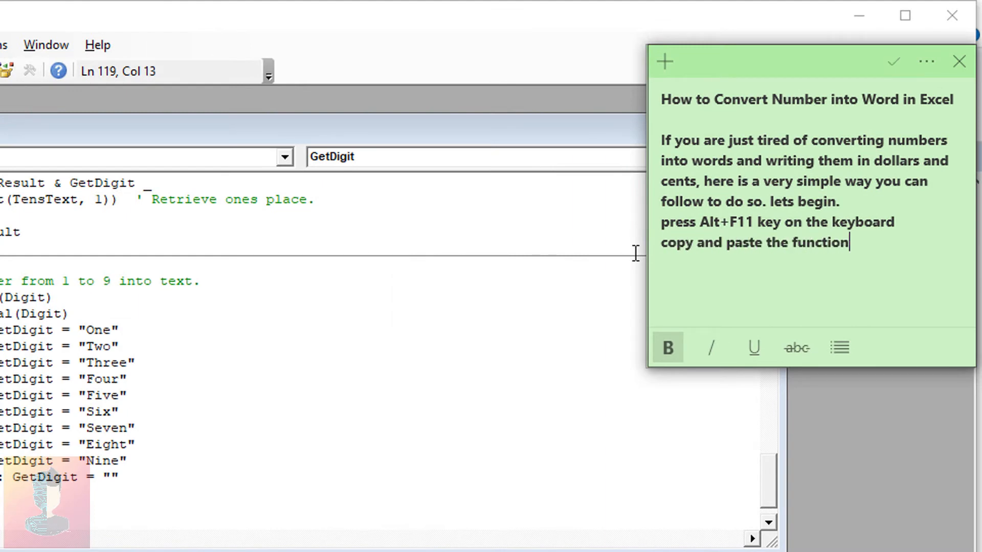
text(. the)
key(Return)
text(the functio)
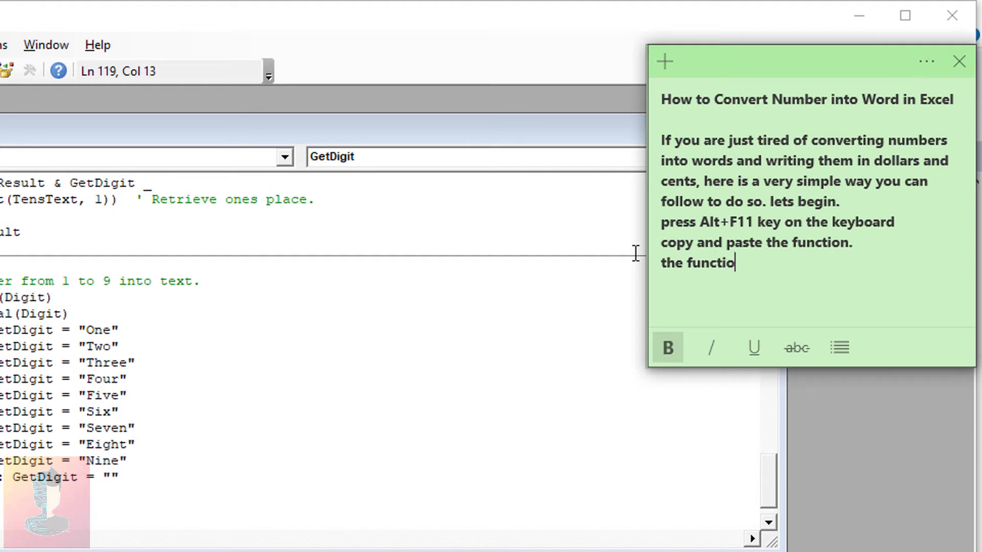
text(n will be in the di)
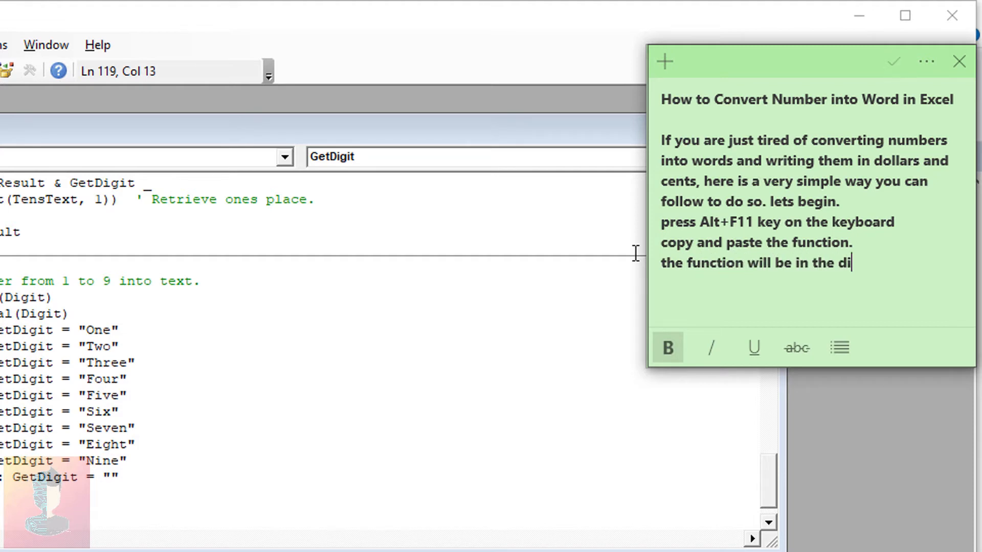
text(scription)
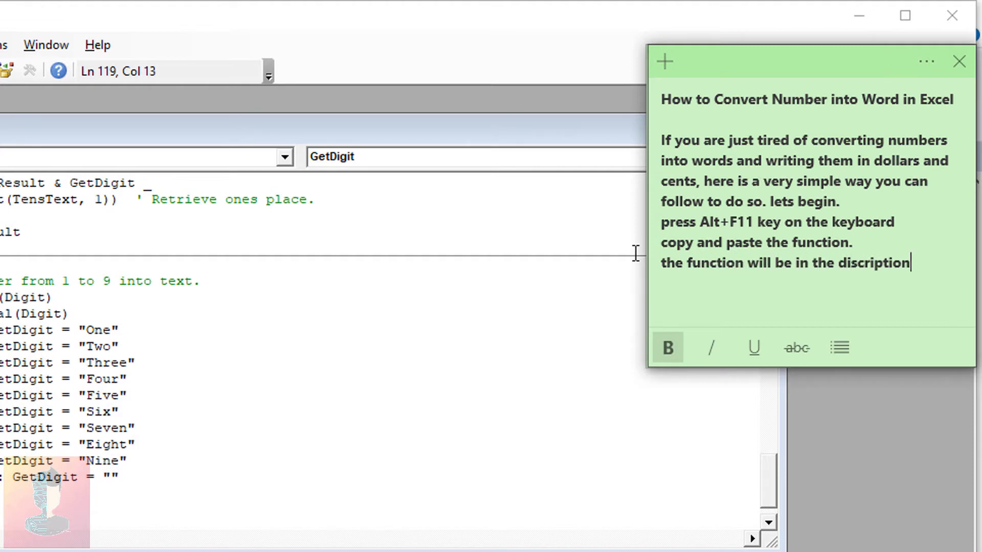
Close the Module1 code window and the Visual Basic editor to return to the worksheet
click(213, 423)
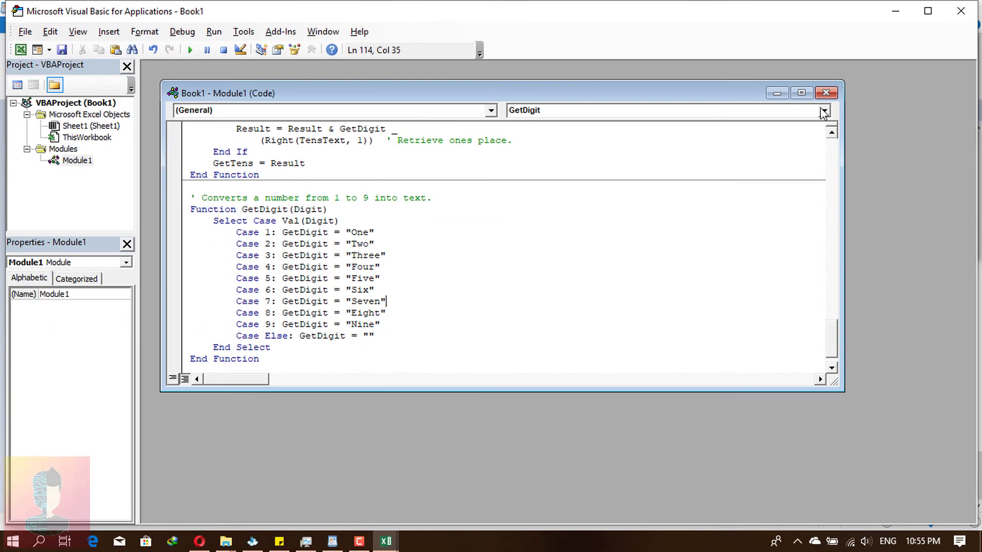
click(826, 93)
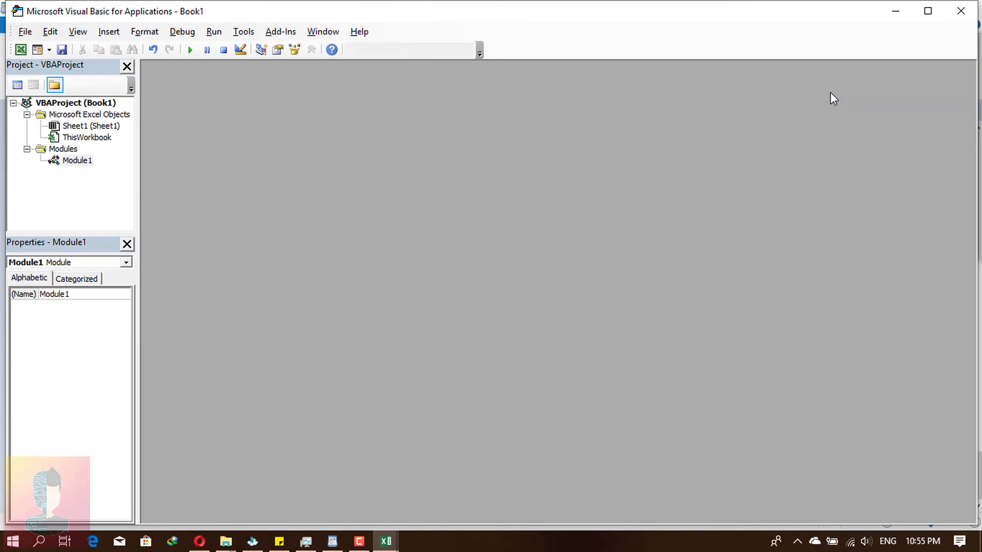
click(961, 10)
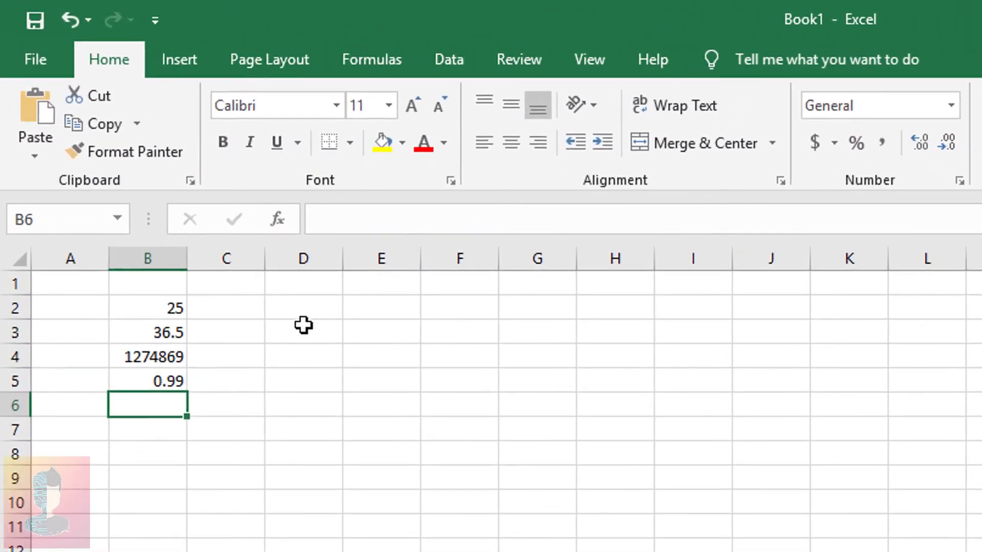
Enter =SpellNumber(B2) in cell D2 and widen column D well beyond the length of the spelled-out amount
click(313, 309)
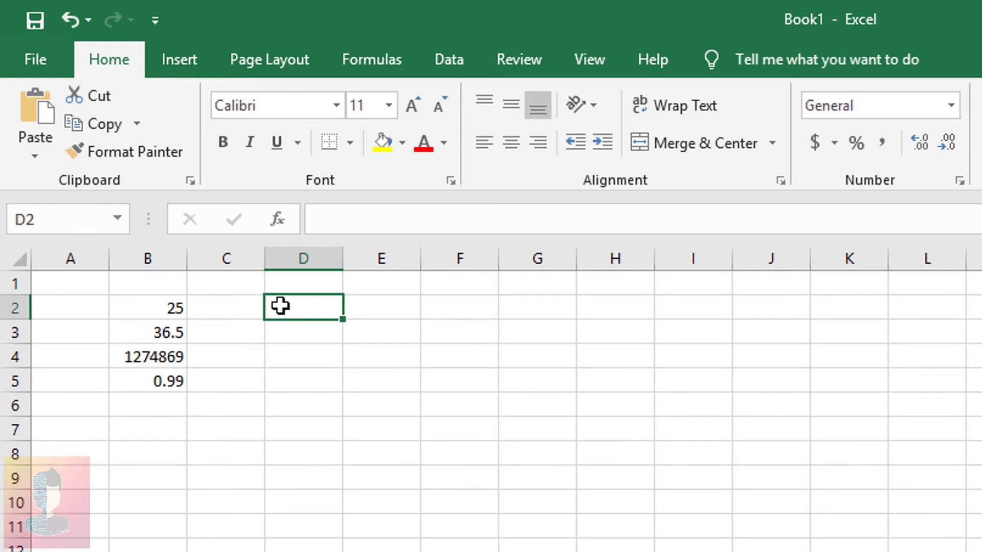
click(352, 221)
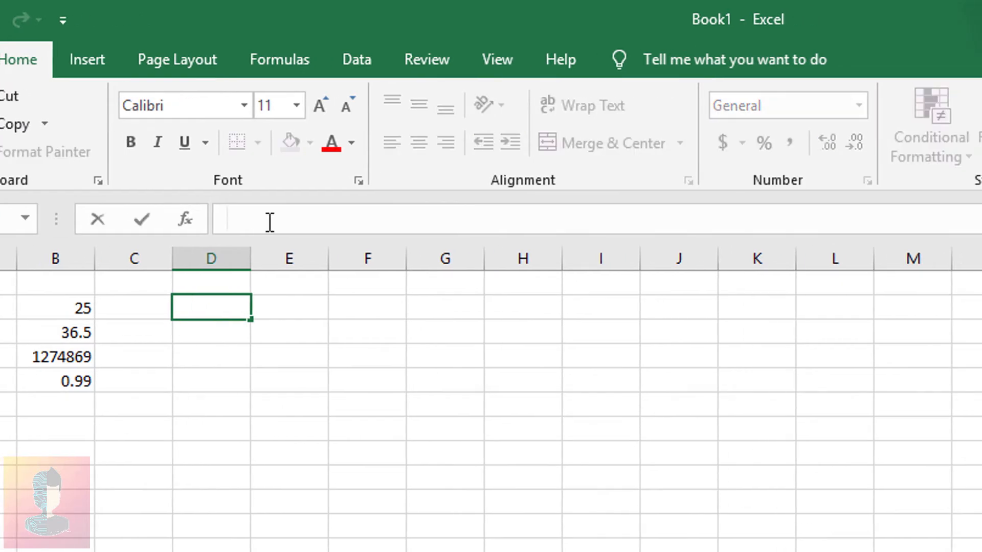
text(+)
key(BackSpace)
text(=spel)
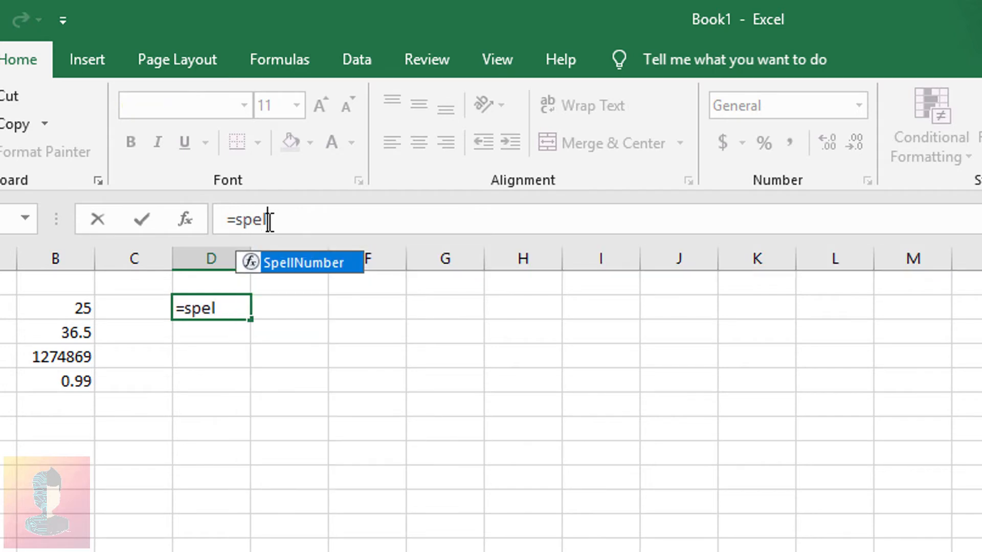
text(l)
double_click(281, 265)
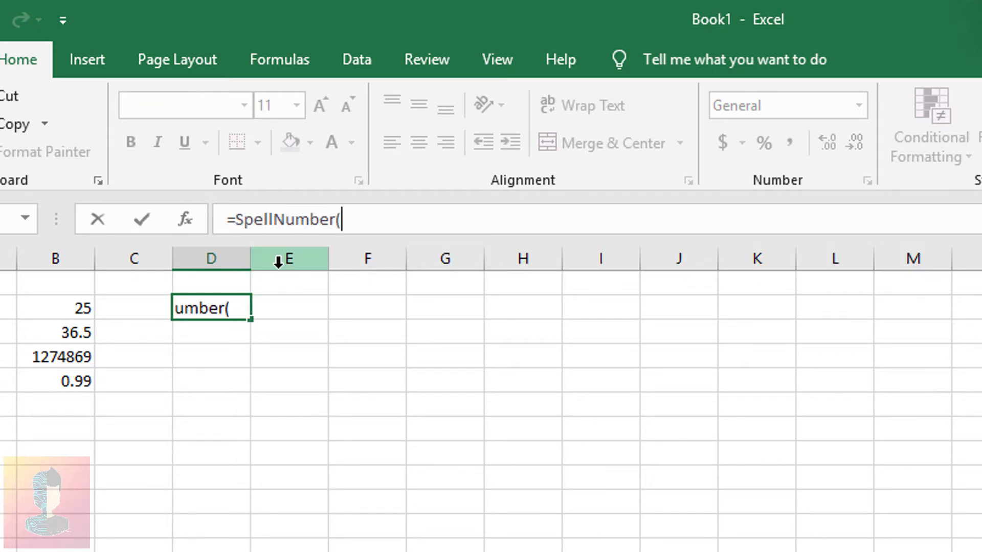
click(79, 308)
click(401, 220)
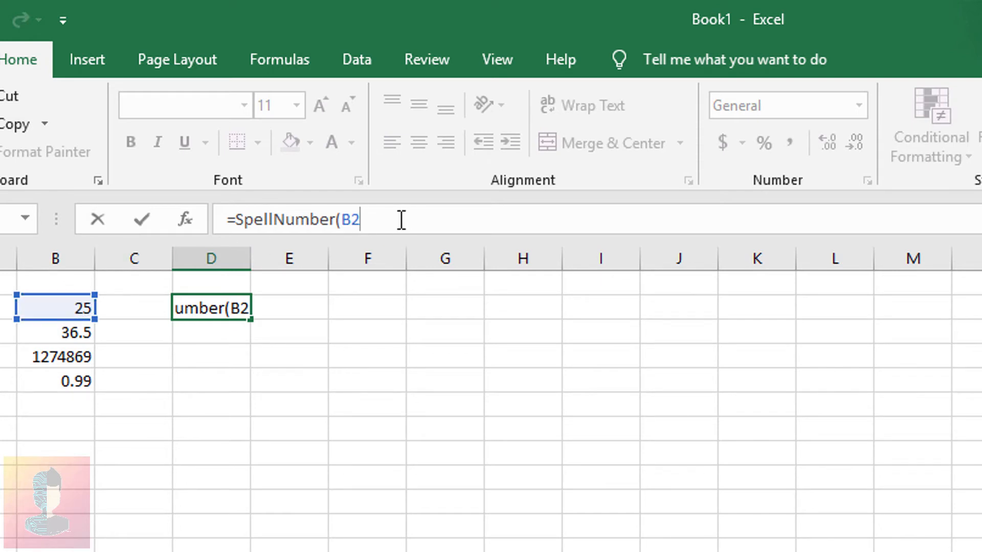
text())
key(Return)
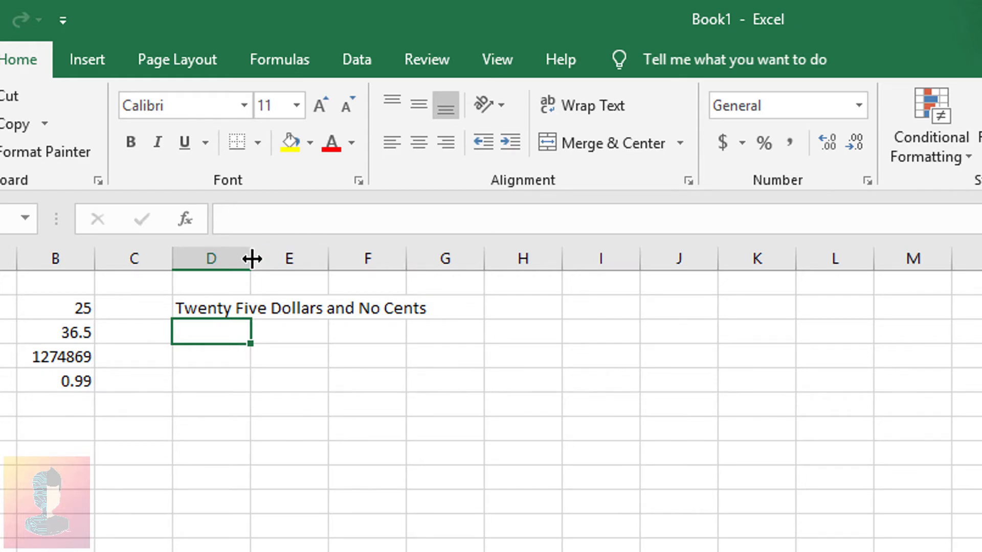
drag(252, 258, 673, 241)
Enter =SpellNumber(B3) in cell D3 to spell out the second amount in words
click(83, 333)
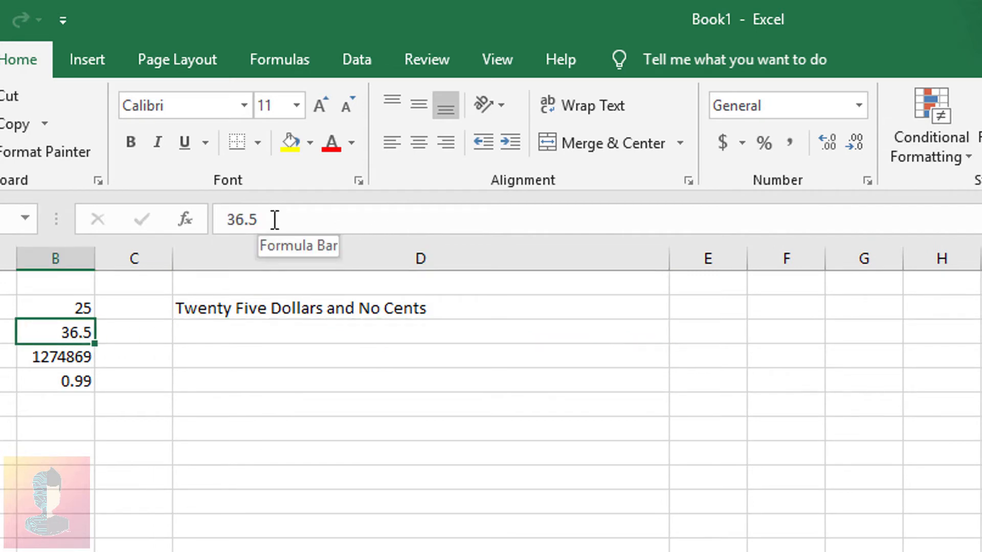
click(243, 338)
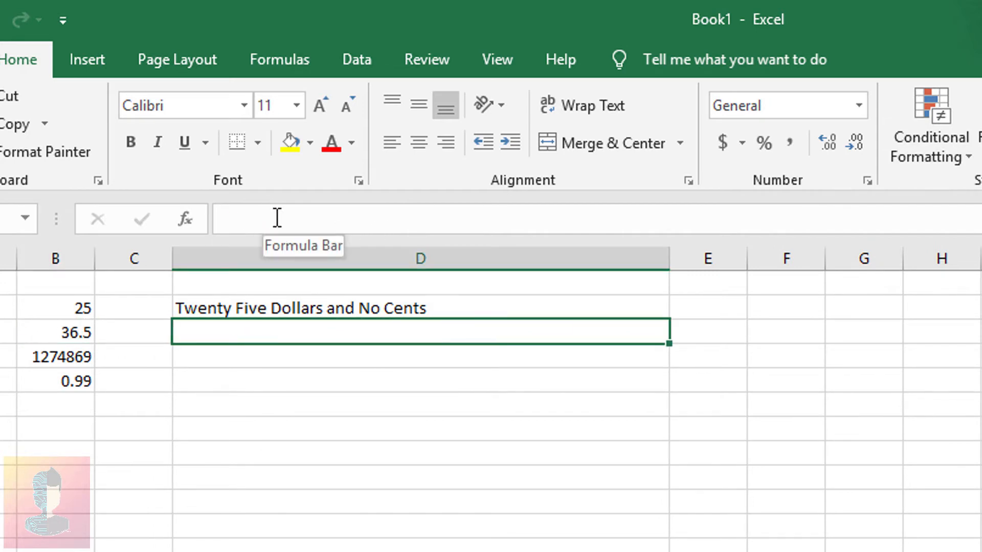
click(271, 214)
text(=spe)
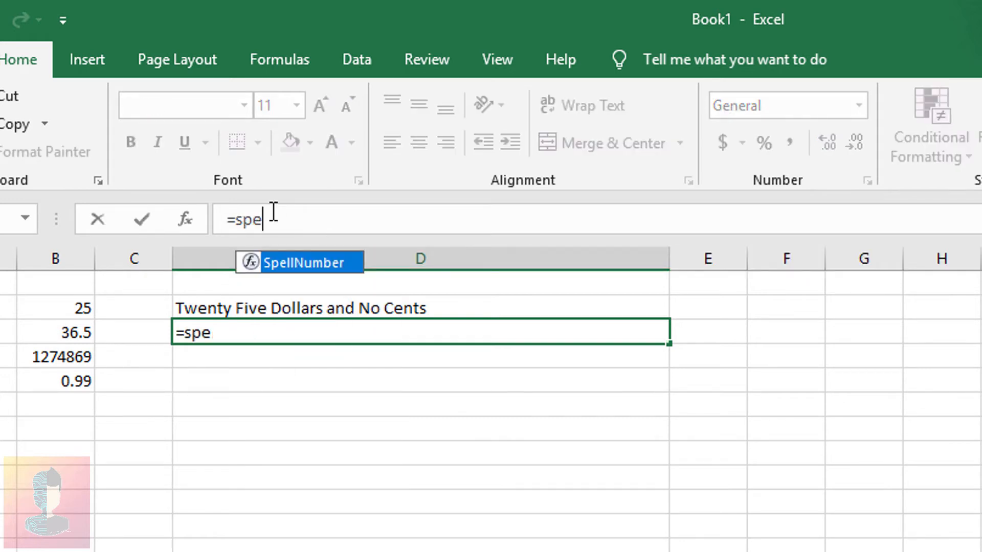
key(Return)
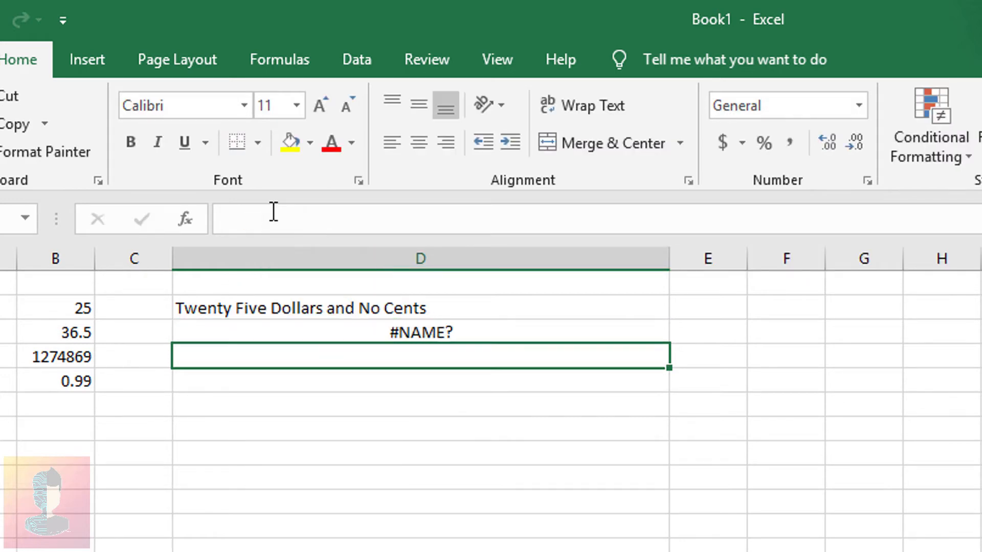
click(322, 330)
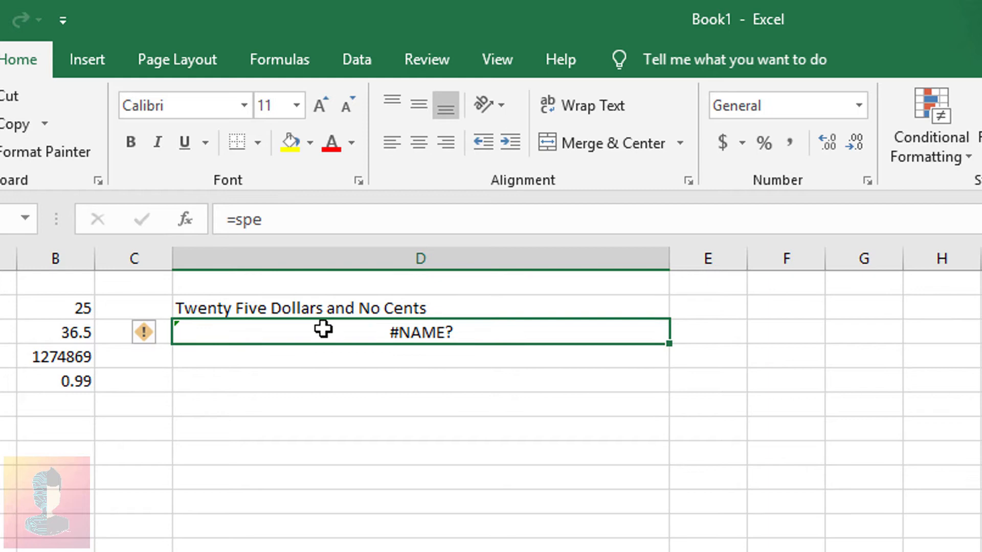
click(288, 220)
text(l)
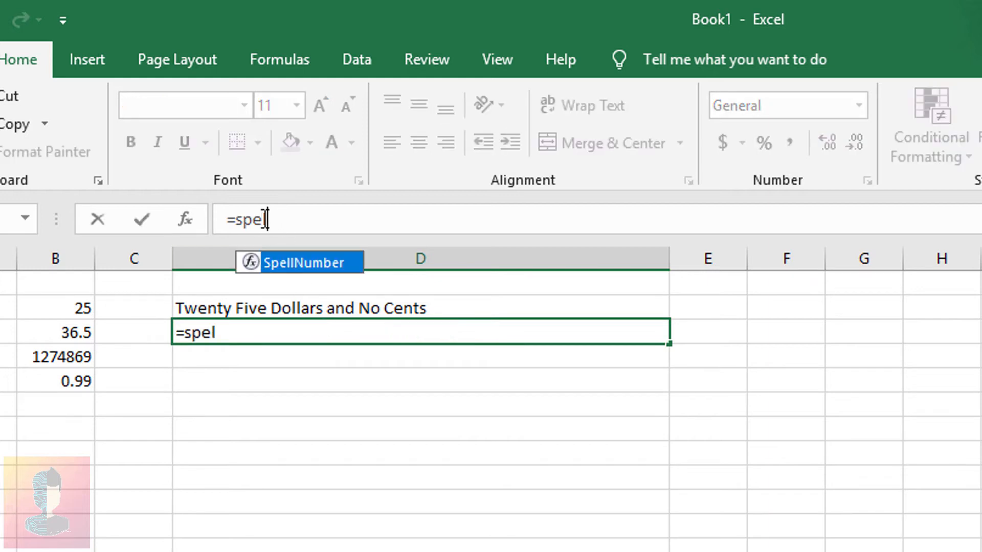
double_click(278, 263)
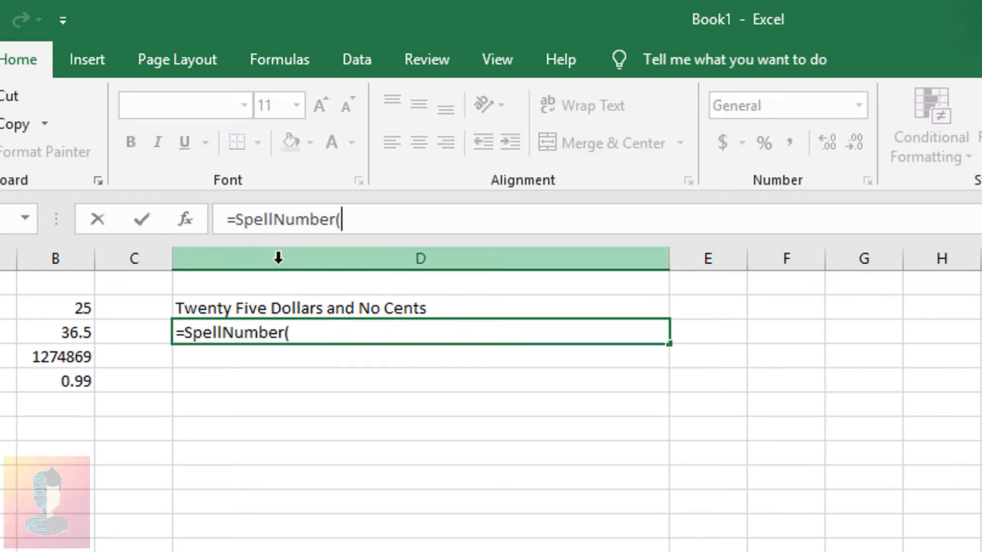
click(70, 333)
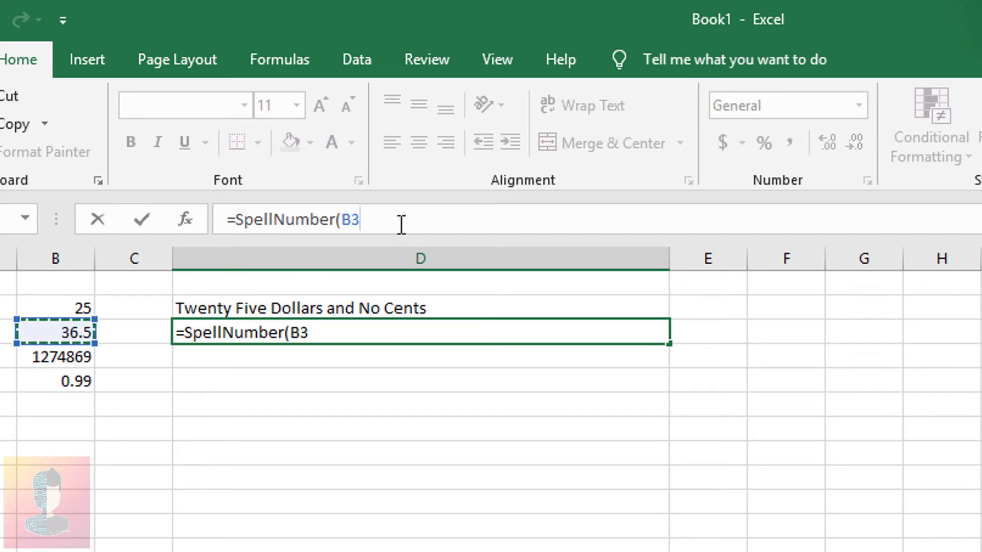
text())
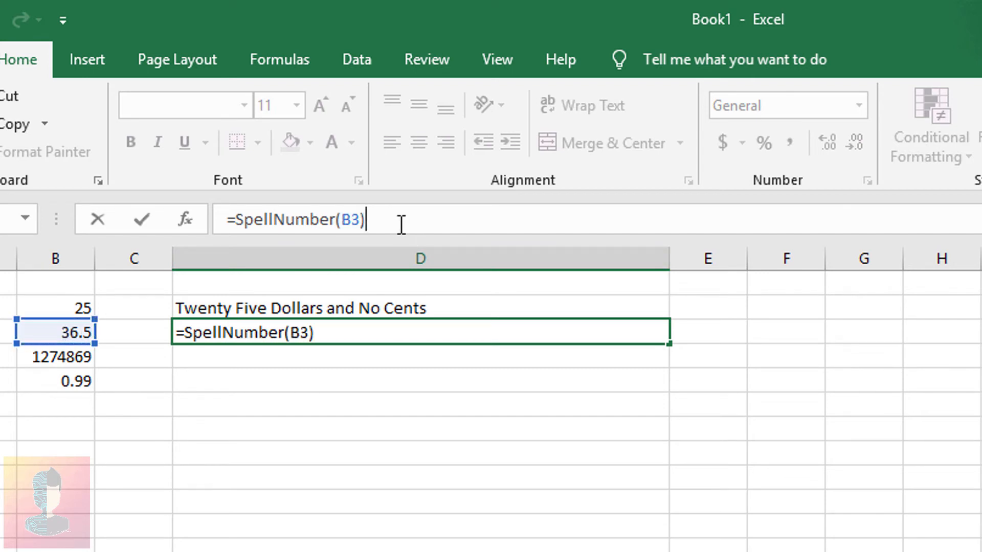
key(Return)
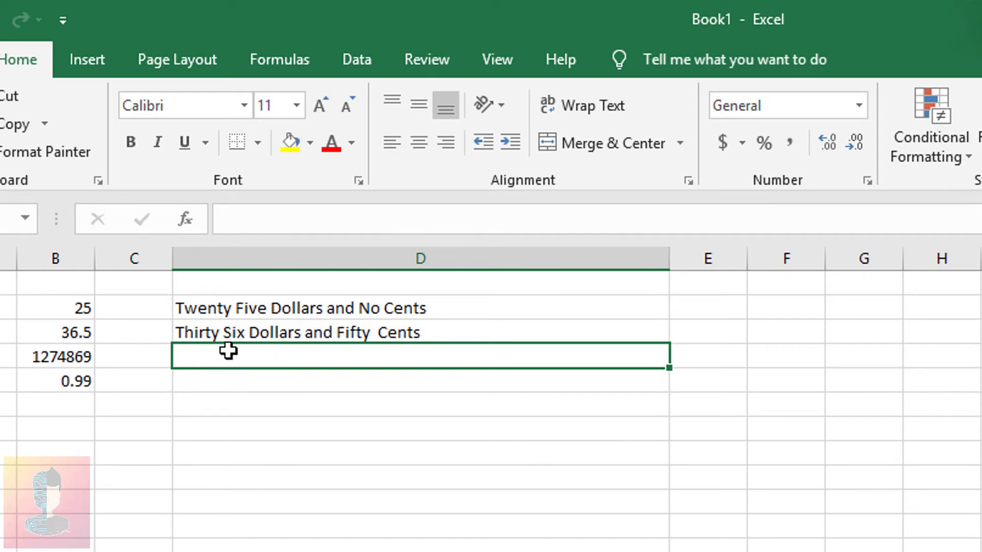
Enter =SpellNumber(B4) in cell D4 to spell out the third amount in words
text(=spell)
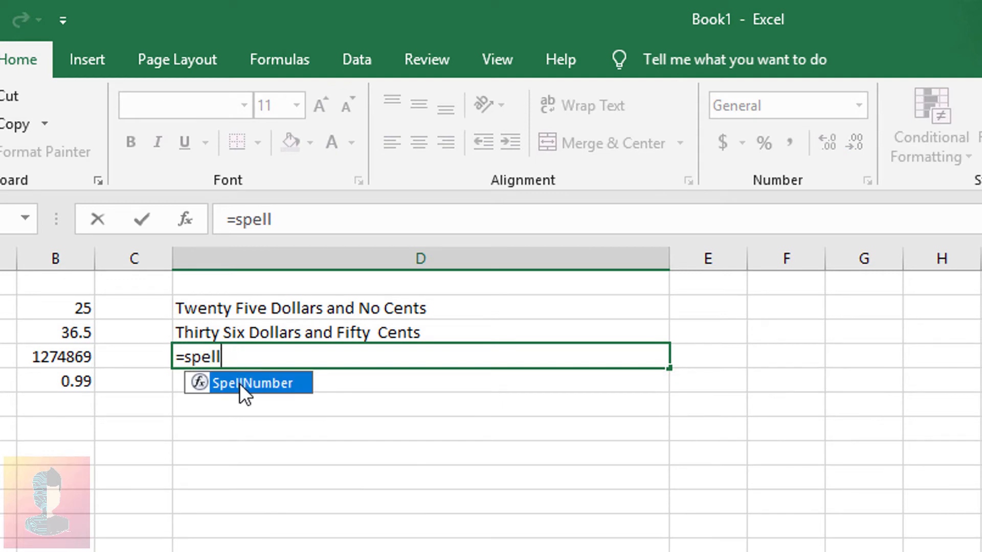
double_click(240, 383)
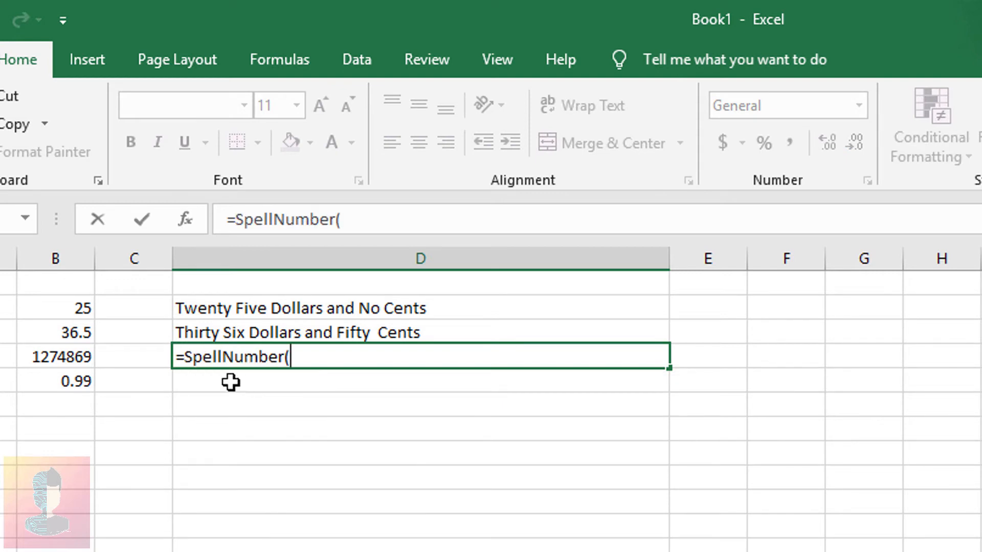
click(70, 358)
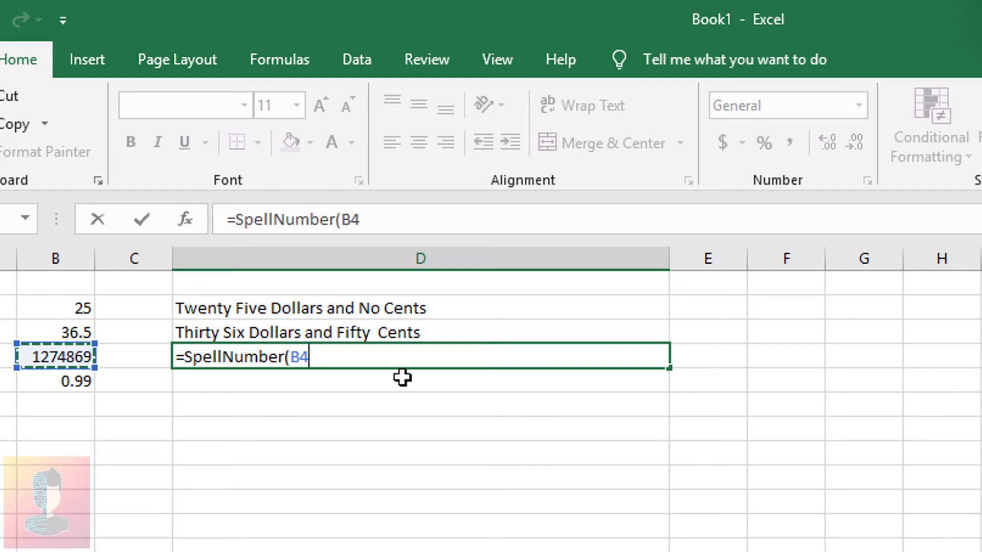
text())
key(Return)
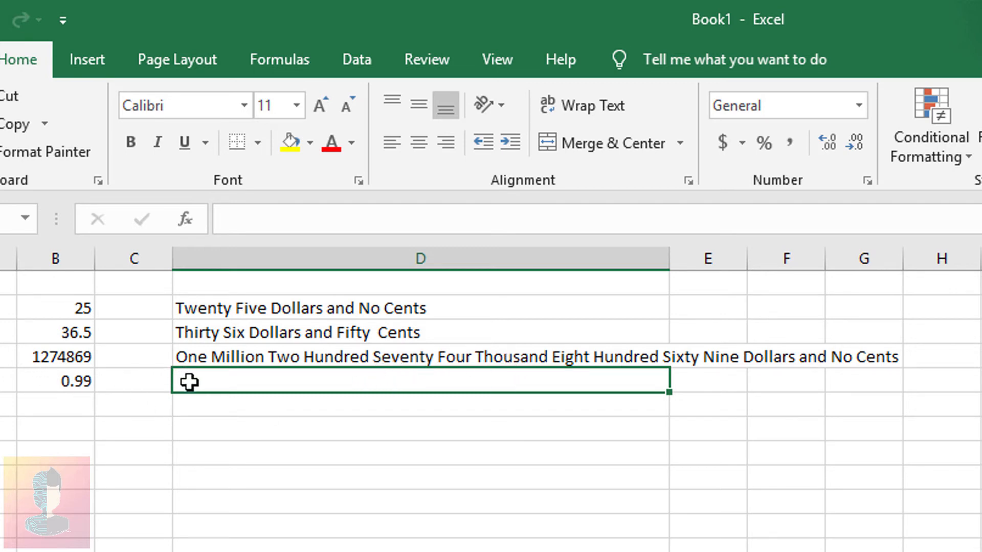
Enter the SpellNumber formula in cell D5 with B5 as its argument
text(=spell)
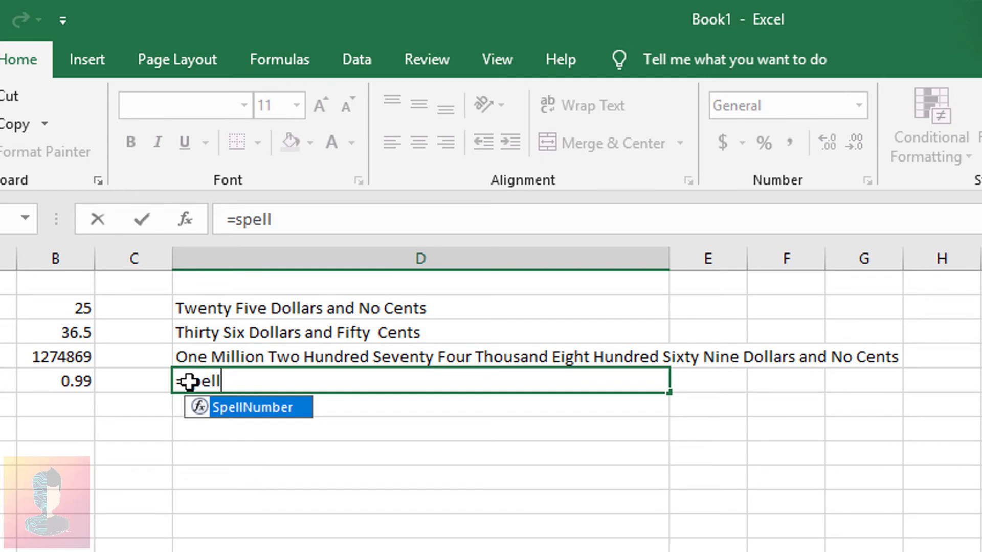
double_click(223, 408)
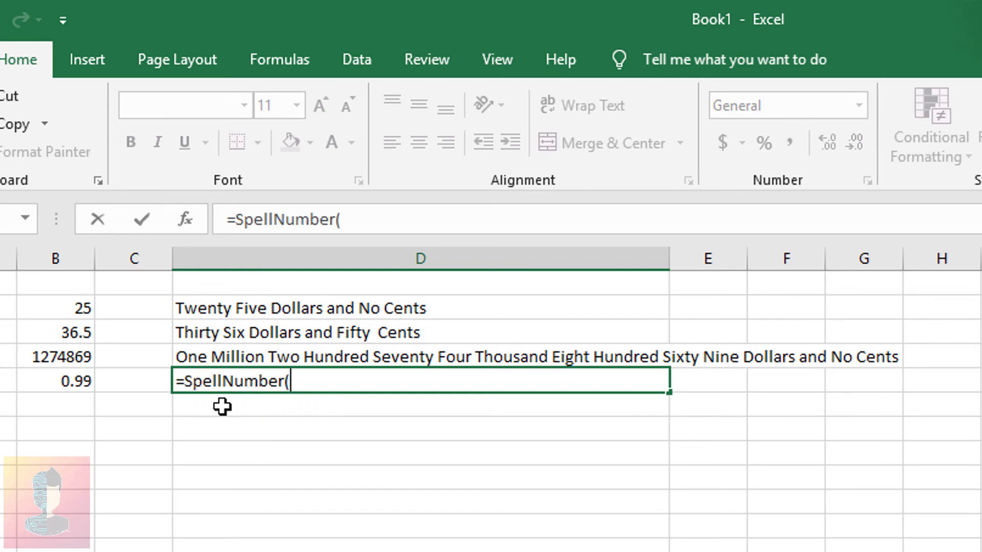
click(73, 382)
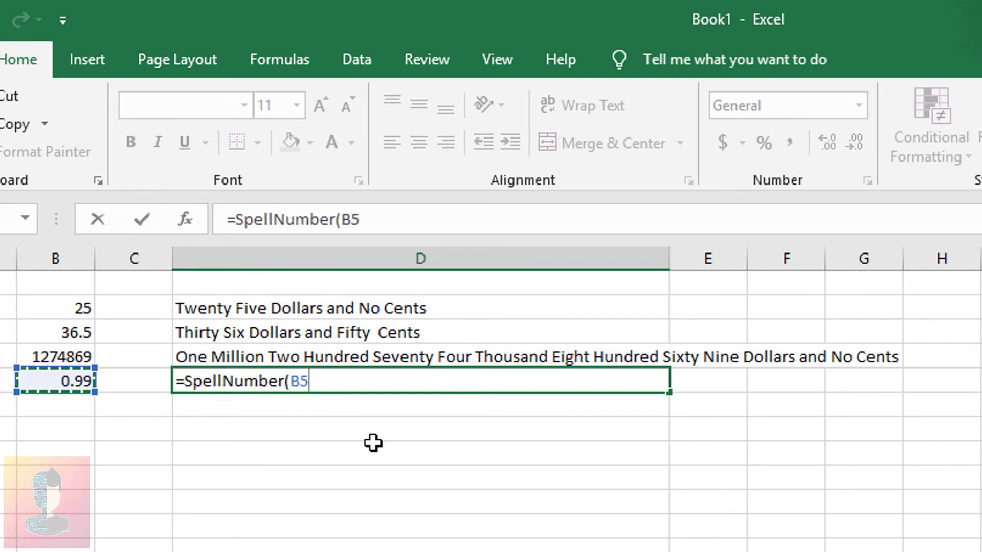
key(Return)
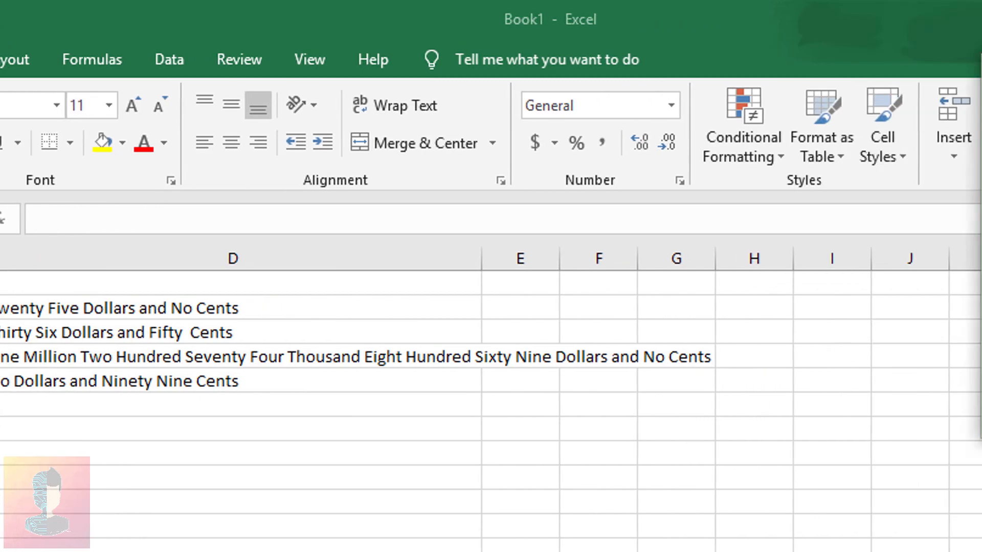
Add "it is that simple. But while saving the document, you need to save in different format like this." to the sticky note
text(it is )
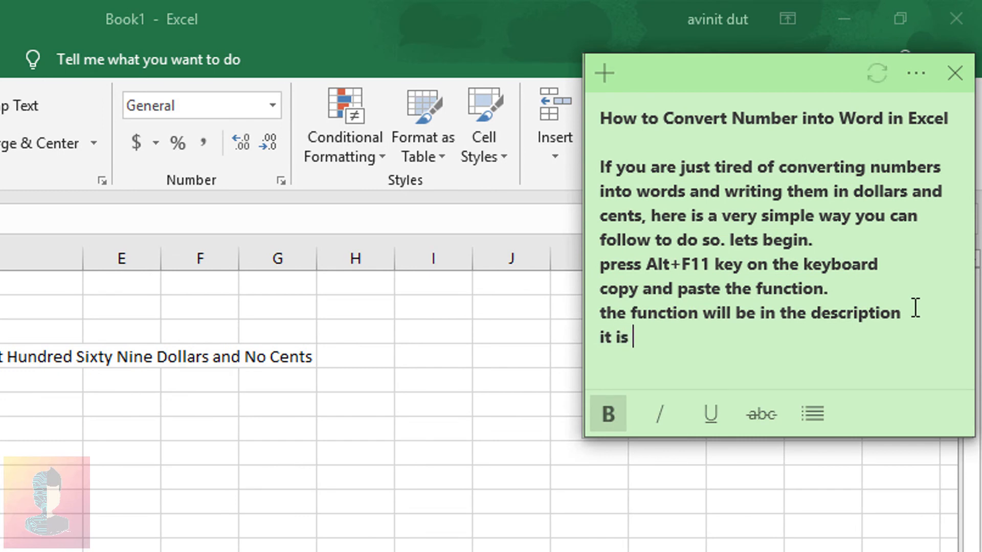
text(that simple. But)
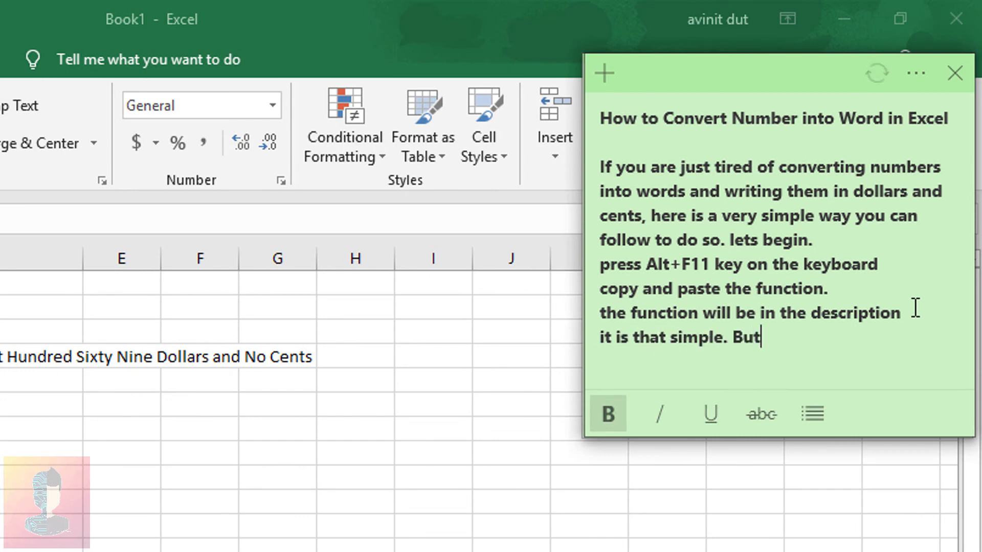
text( while saving the document, )
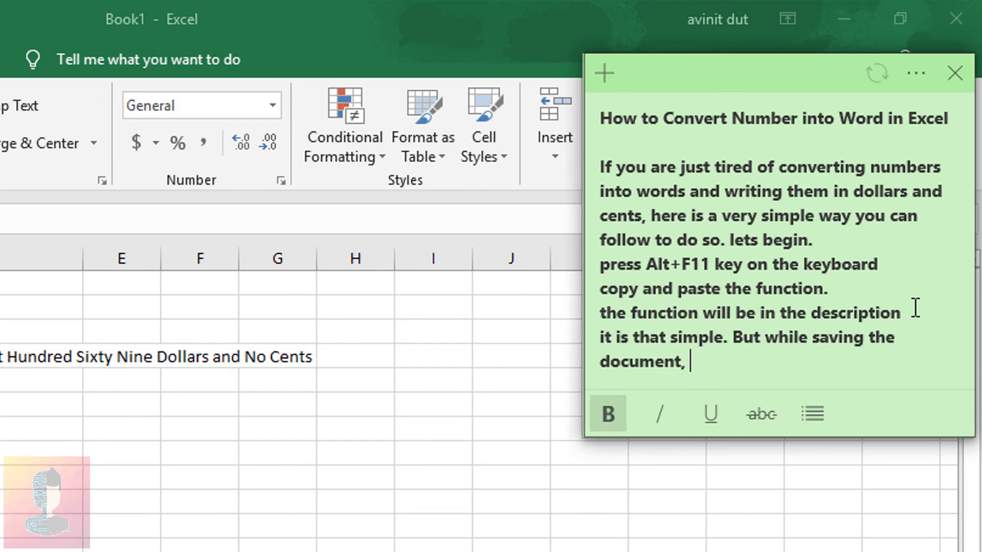
text(you need to save in different format like )
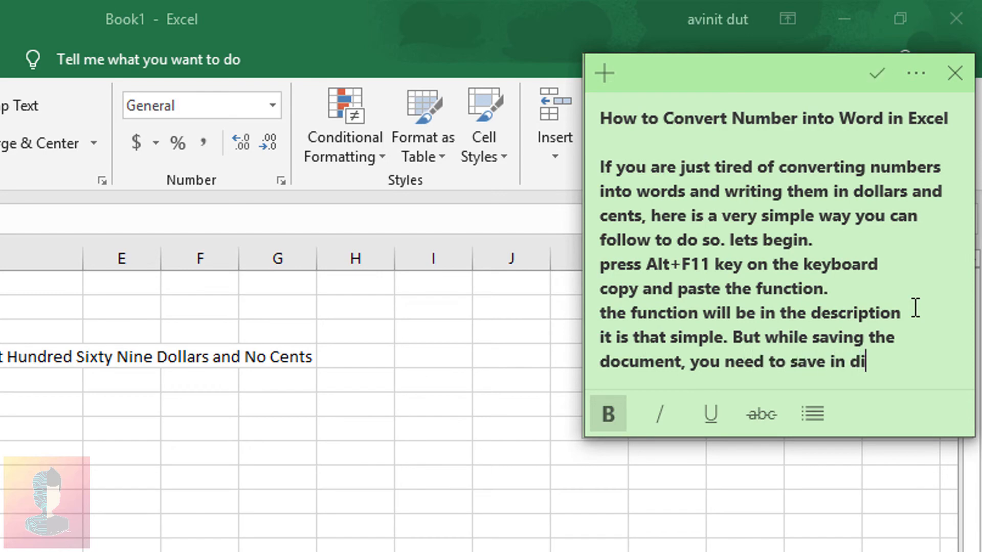
text(this.)
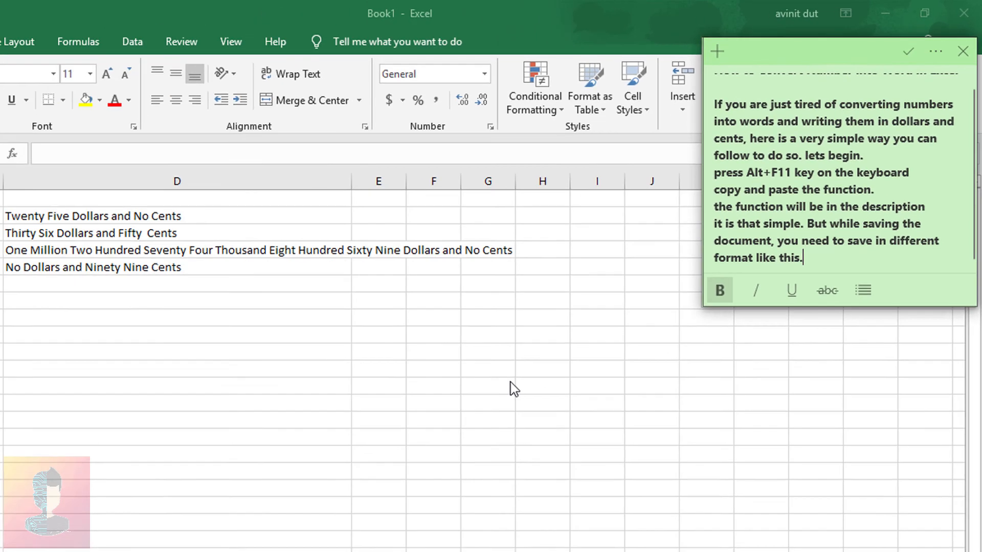
Save the workbook in the work folder as the Excel Macro-Enabled Workbook Book1.xlsm and close Excel
click(310, 544)
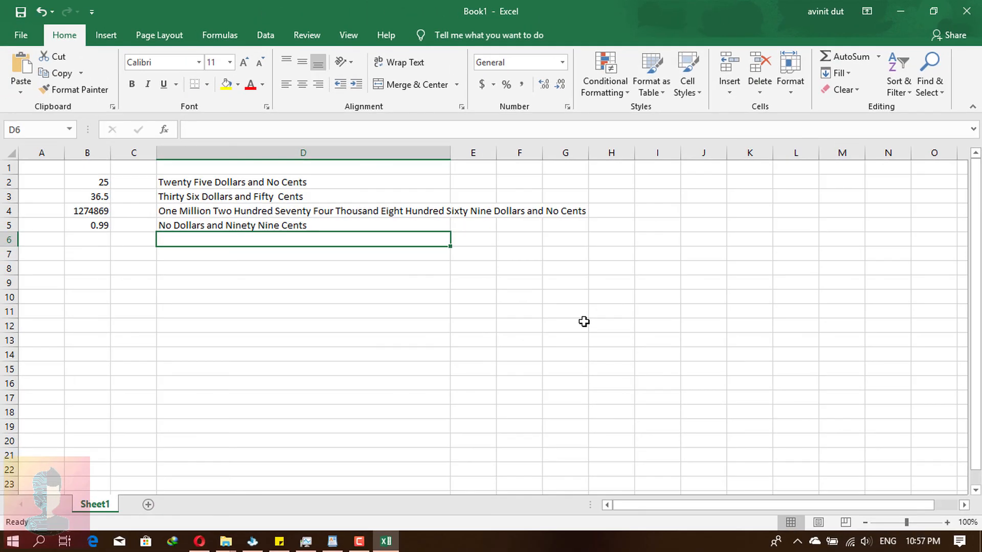
key(ctrl+s)
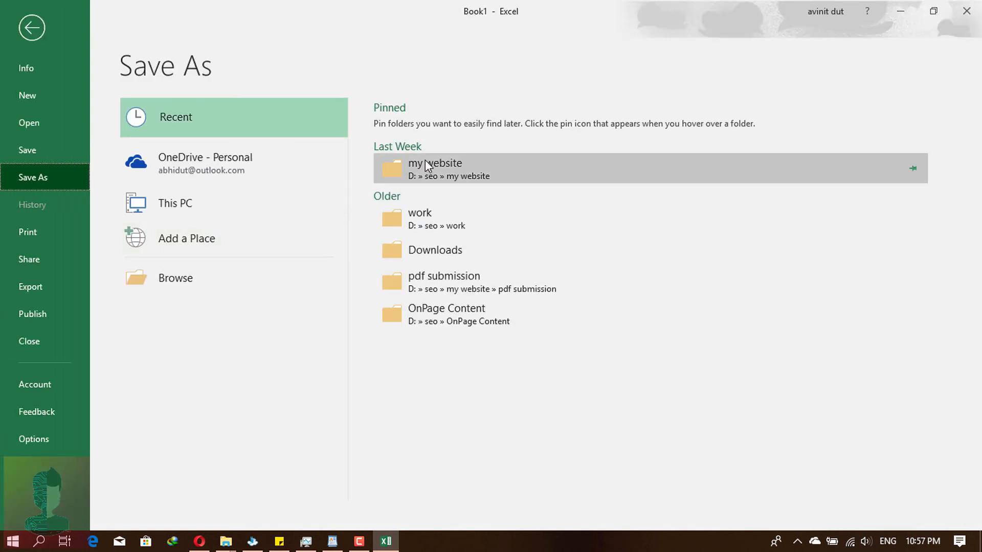
click(434, 218)
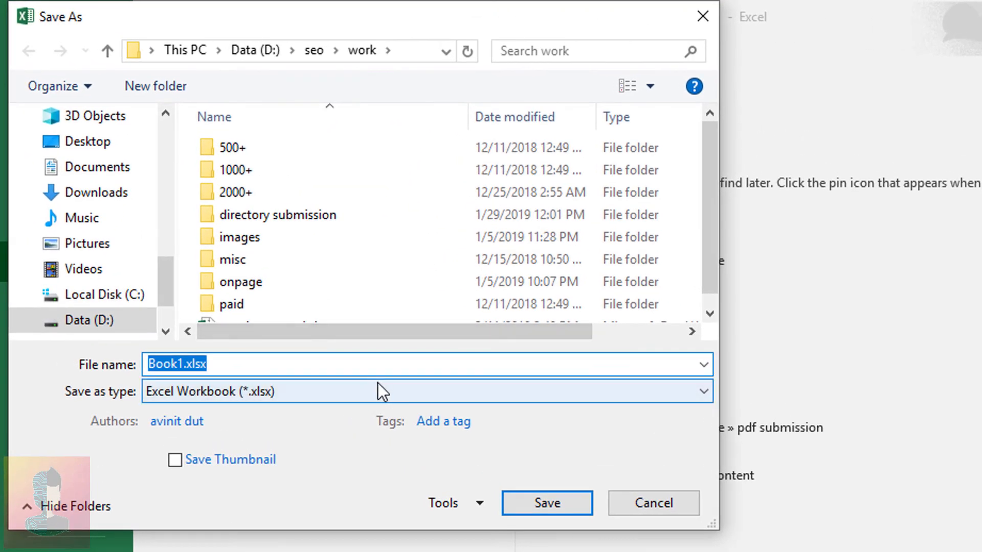
click(379, 388)
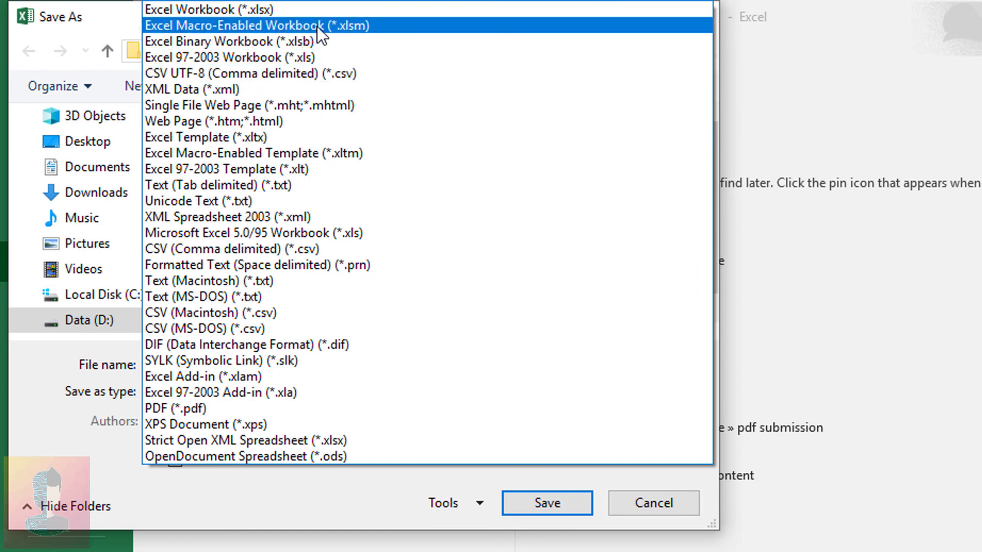
click(370, 26)
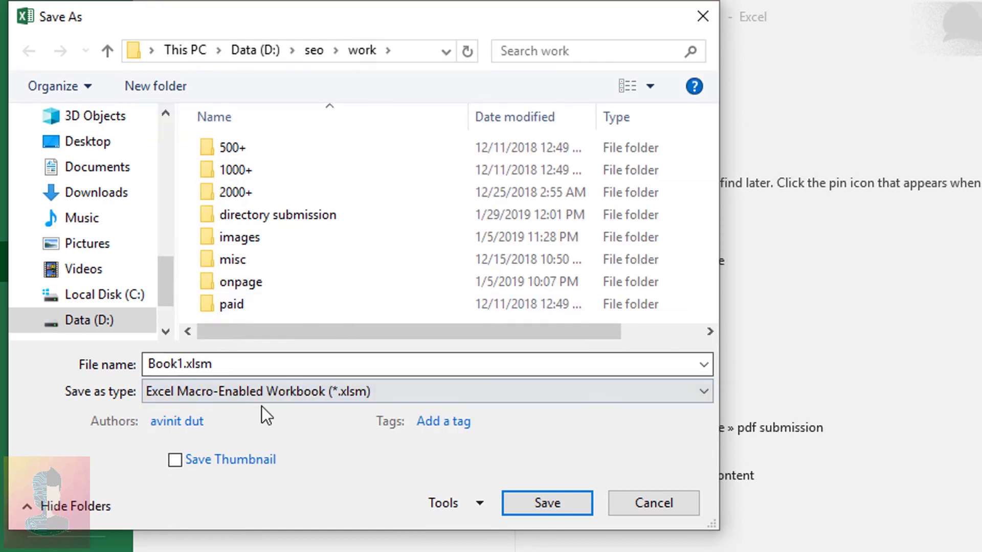
click(544, 507)
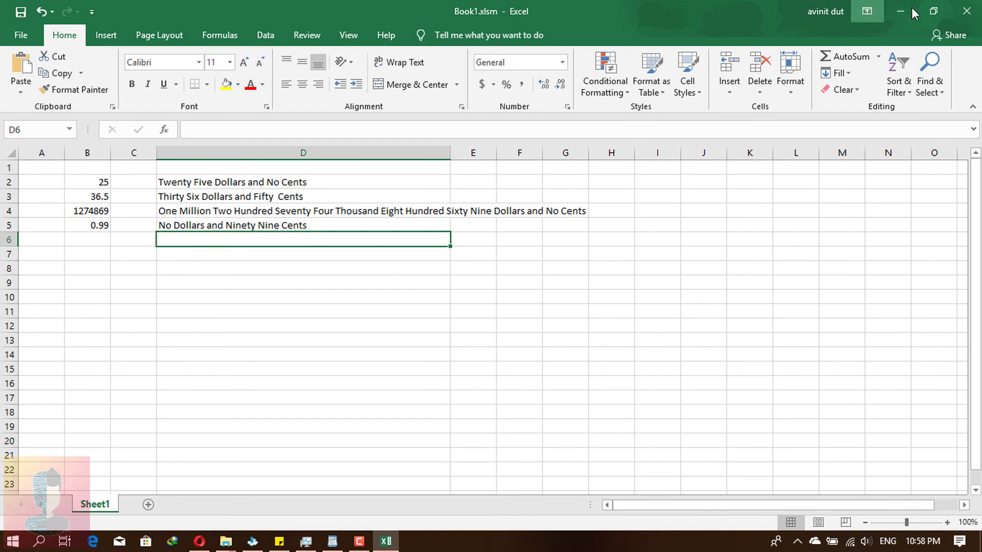
click(967, 11)
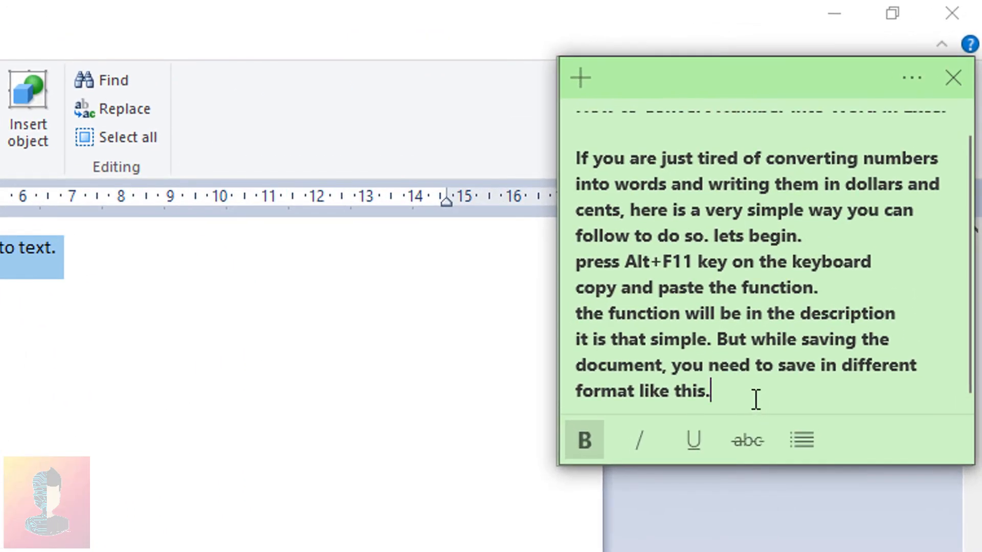
Add a closing line reading "thats it.." to the end of the sticky note
key(Return)
text(thats )
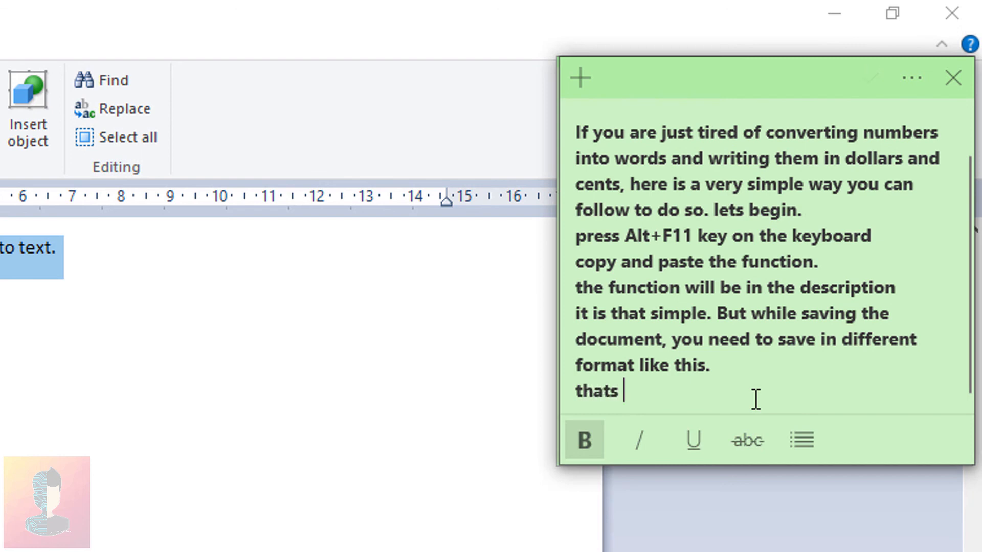
text(it)
text(..)
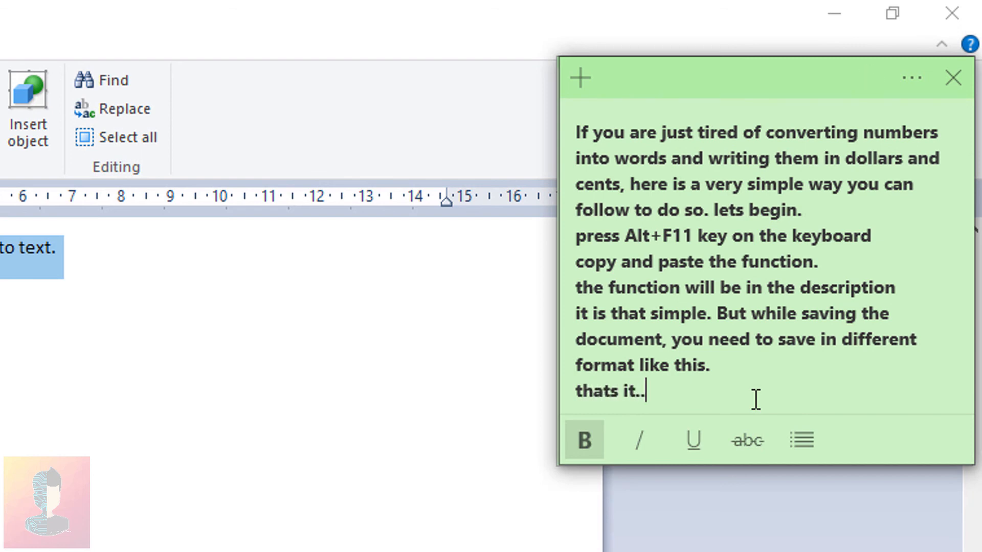